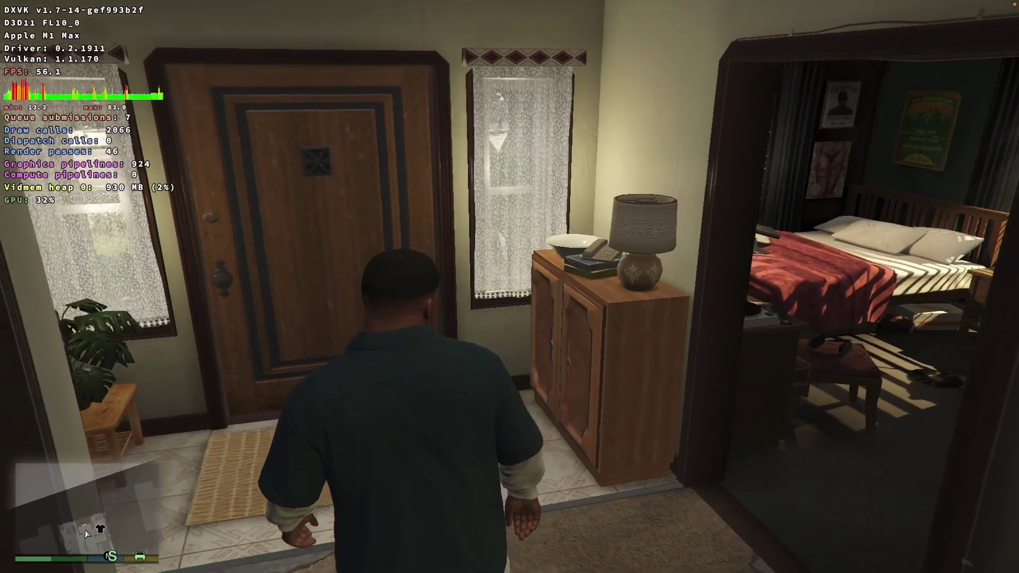
# Walk the character out of the house toward the street, then close the video window and return to CrossOver
pyautogui.press('w')
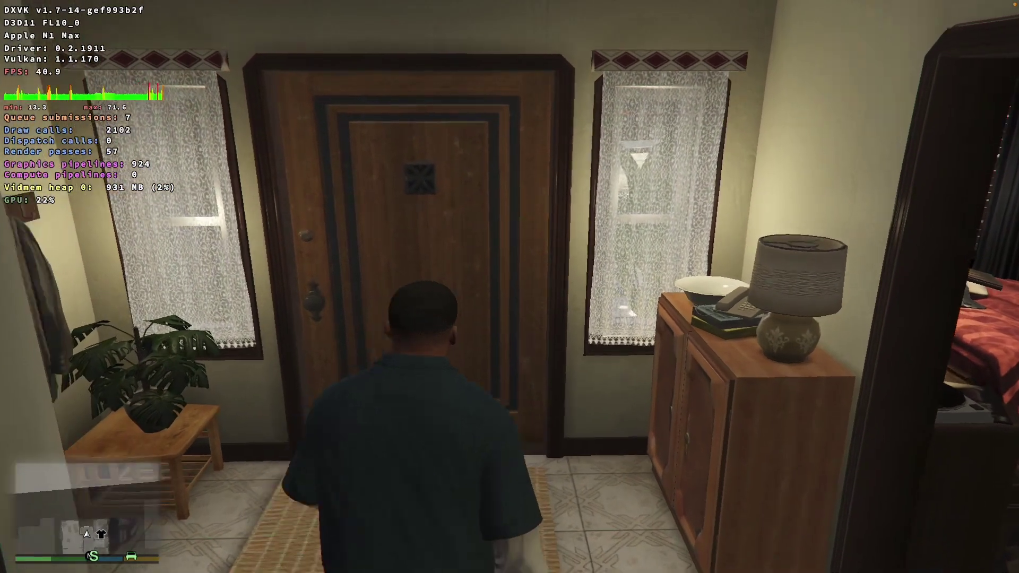
pyautogui.press('w')
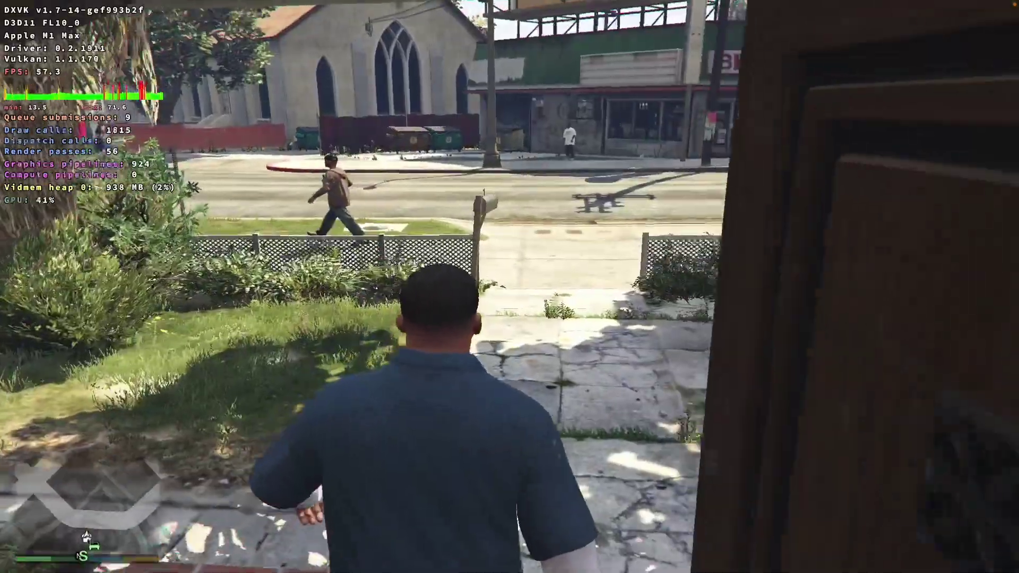
pyautogui.press('w')
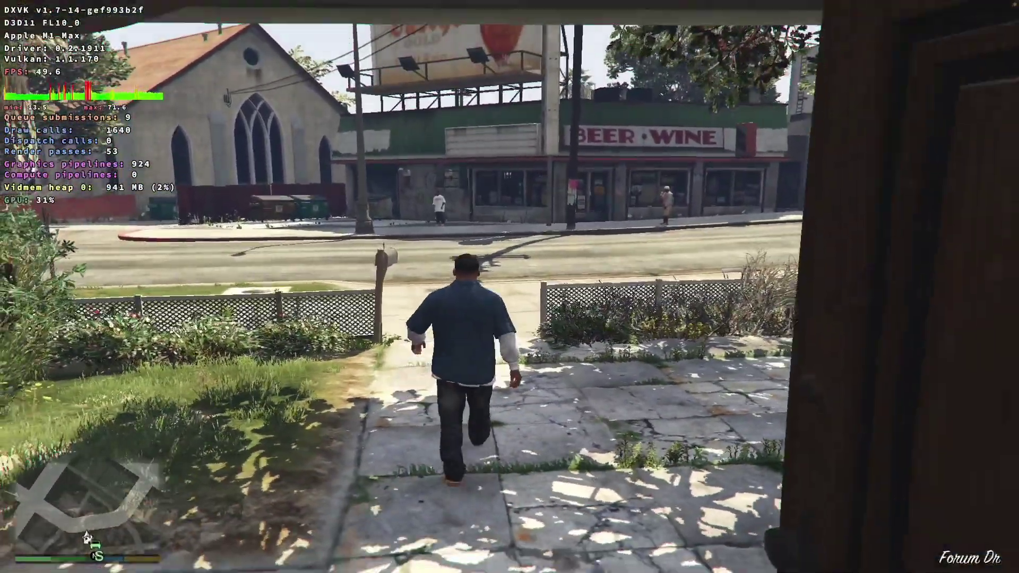
pyautogui.press('w')
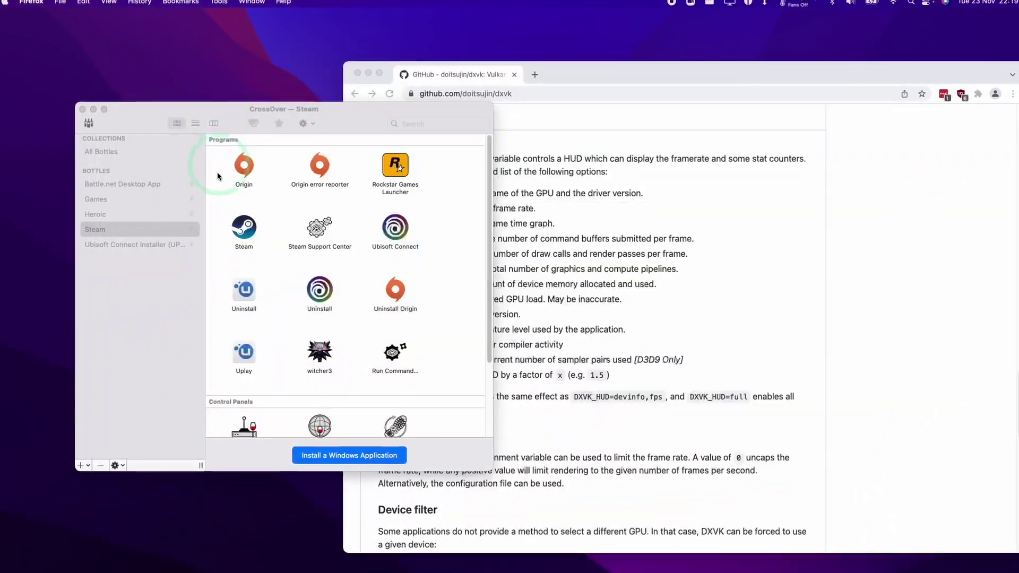
pyautogui.click(185, 264)
pyautogui.click(231, 232)
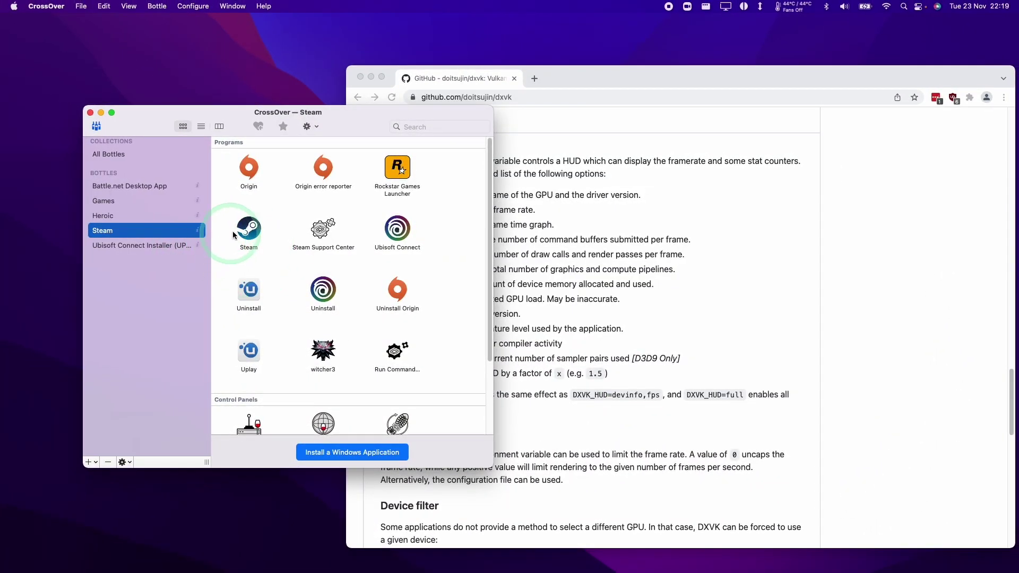
# Open the Steam bottle's C: drive, showing its drive_c folder in Finder
pyautogui.click(126, 232)
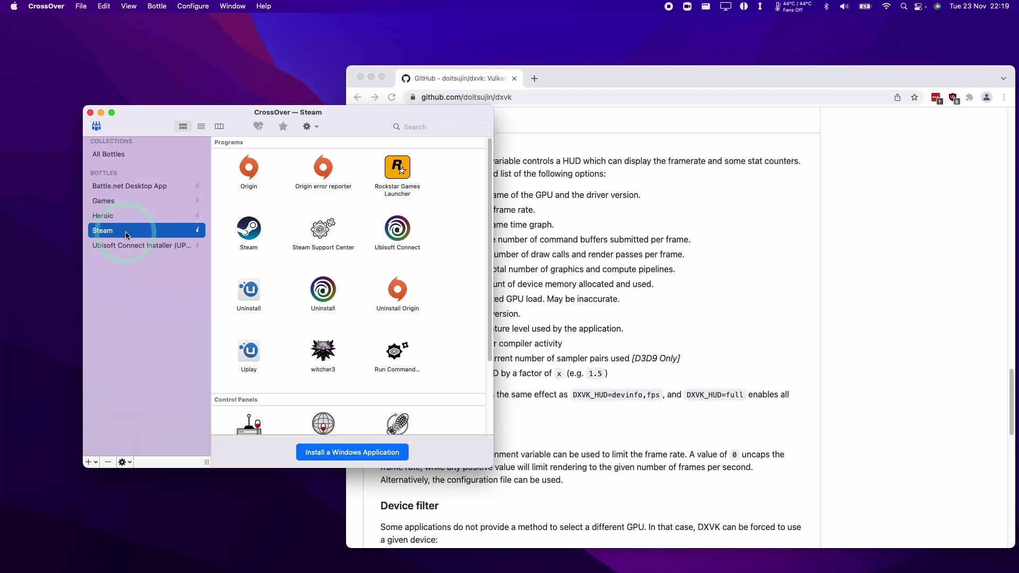
pyautogui.click(96, 126)
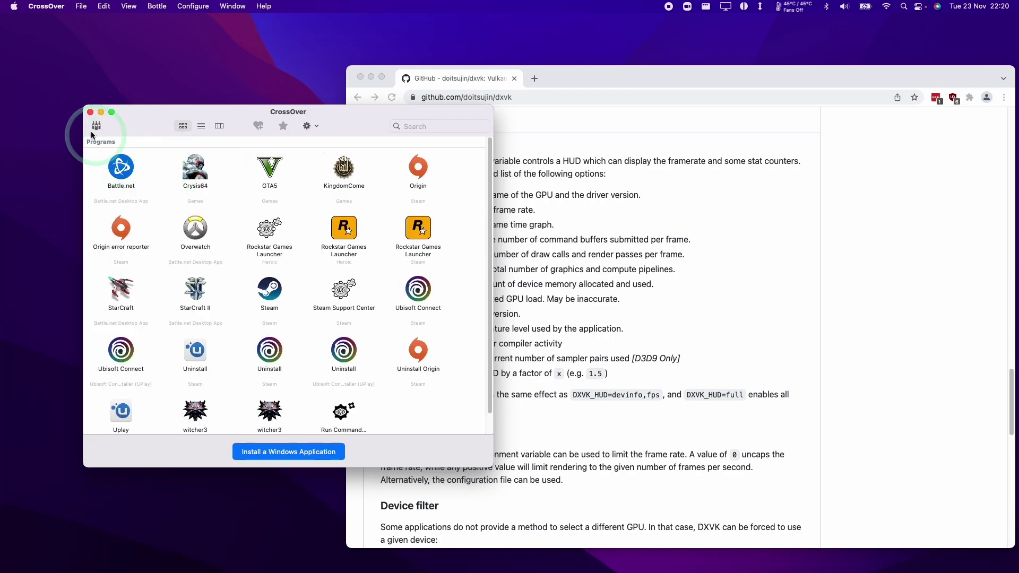
pyautogui.click(96, 126)
pyautogui.click(120, 230)
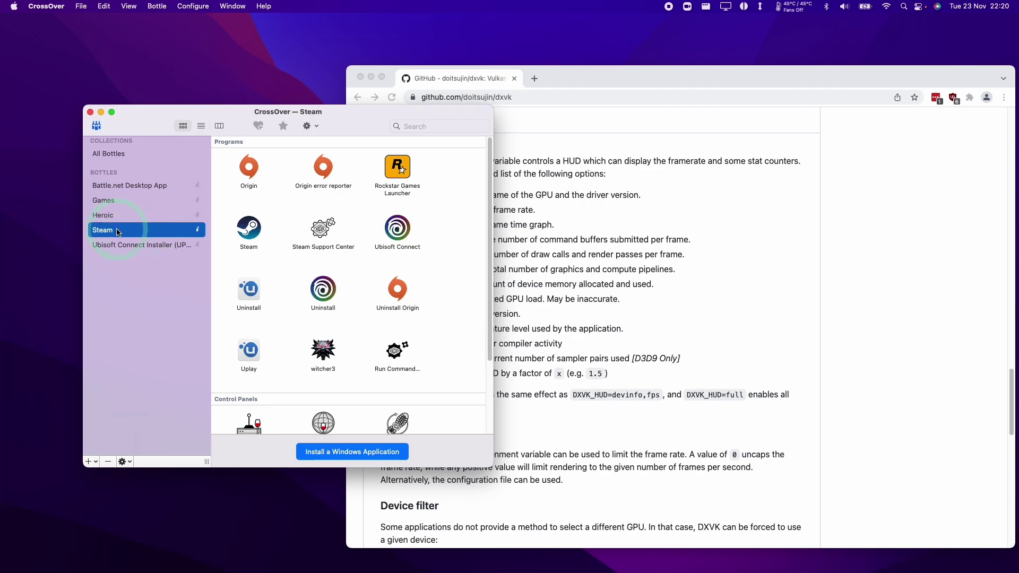
pyautogui.rightClick(120, 234)
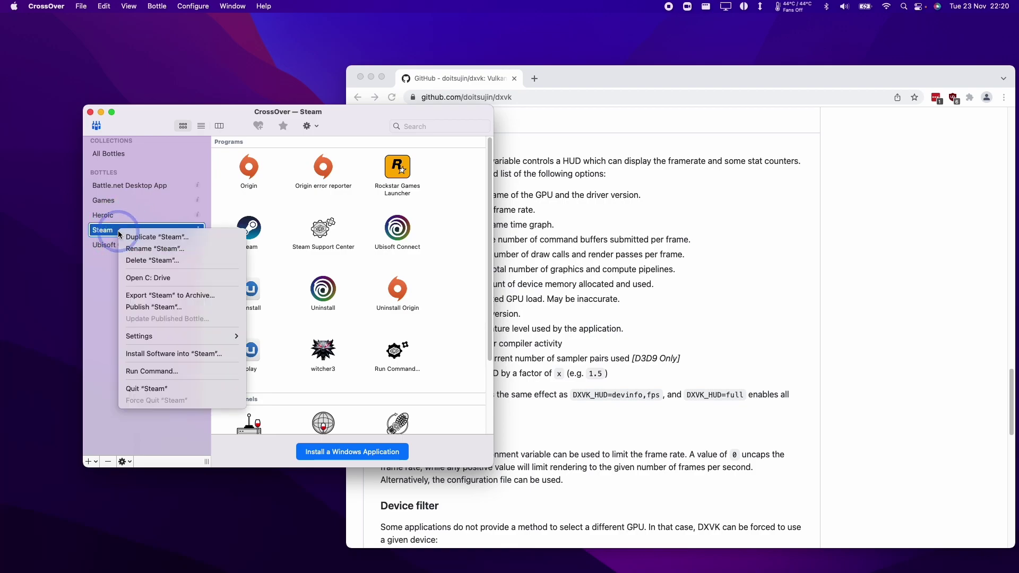
pyautogui.click(147, 279)
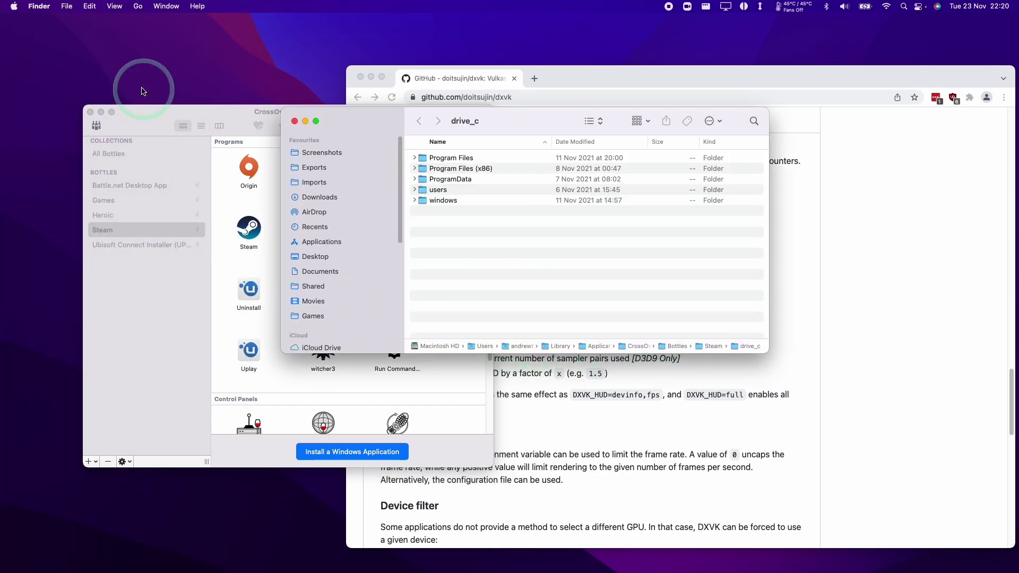
pyautogui.click(116, 6)
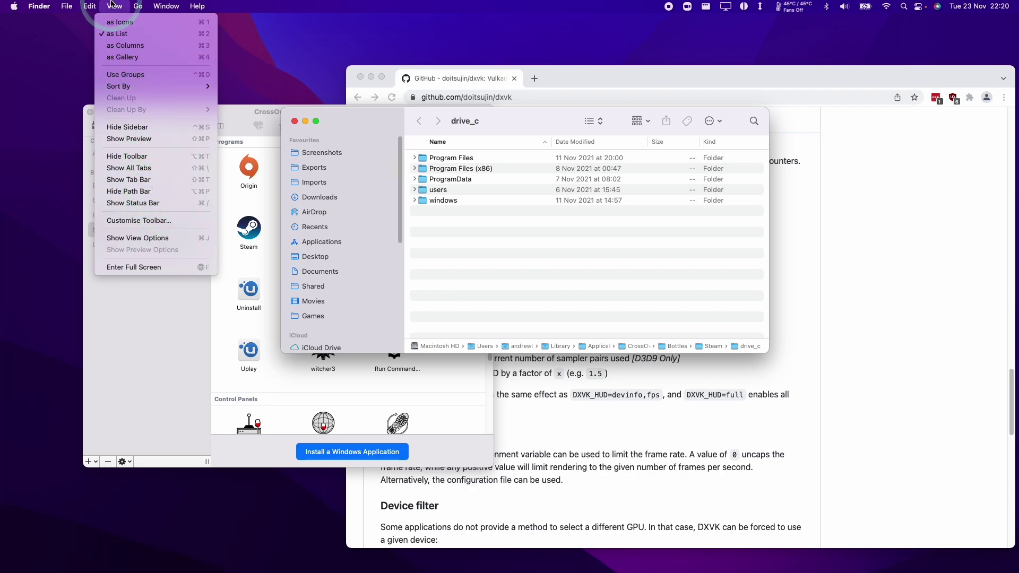
pyautogui.click(127, 180)
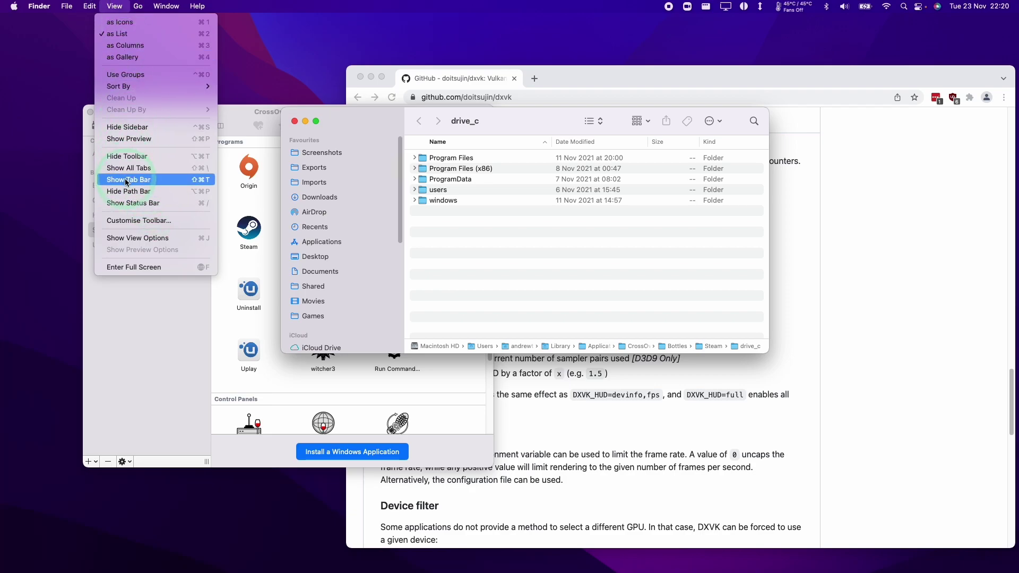
pyautogui.click(590, 295)
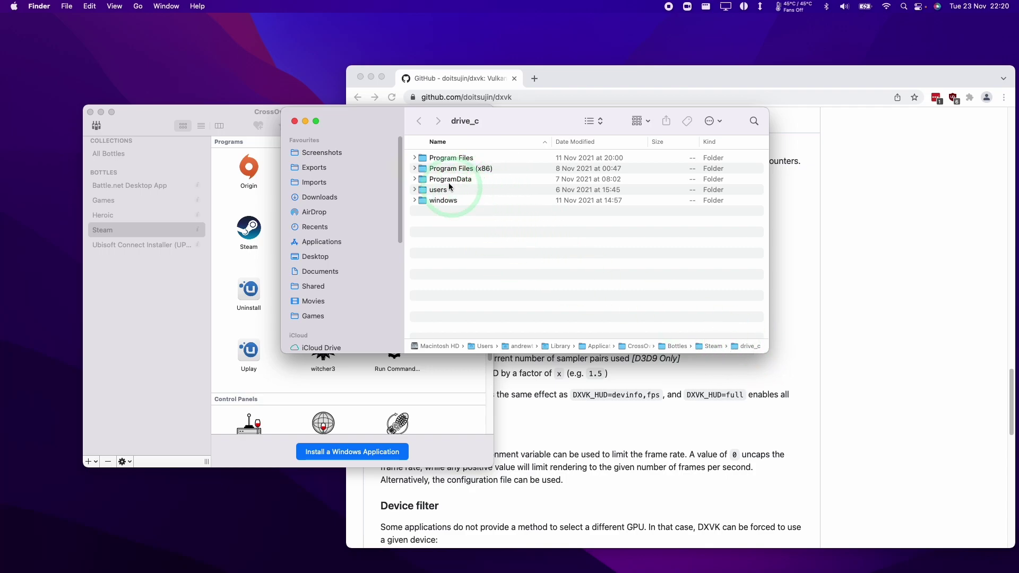
# Open the Steam bottle's cxbottle.conf in TextEdit and scroll to its EnvironmentVariables section
pyautogui.doubleClick(706, 349)
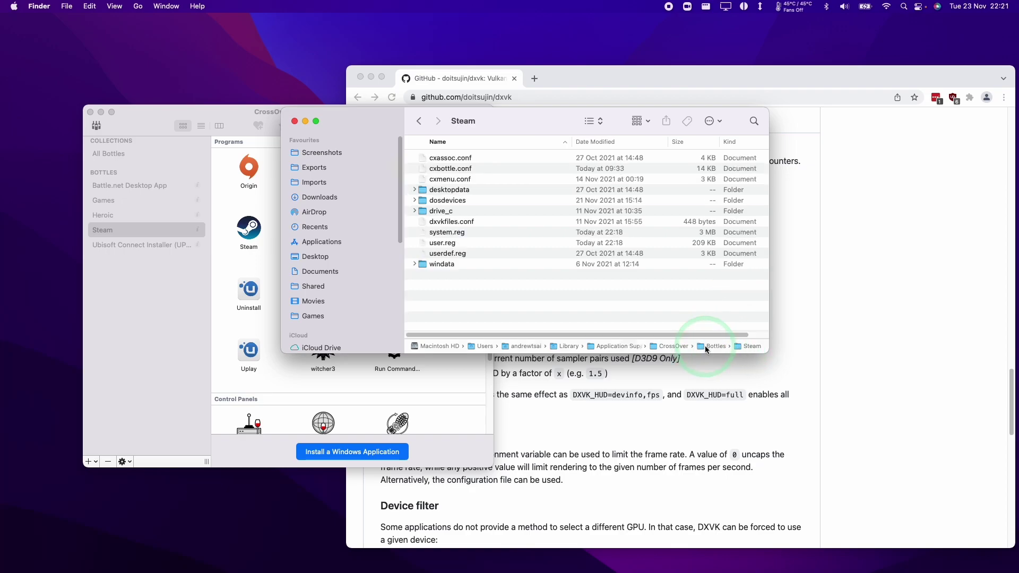
pyautogui.click(435, 168)
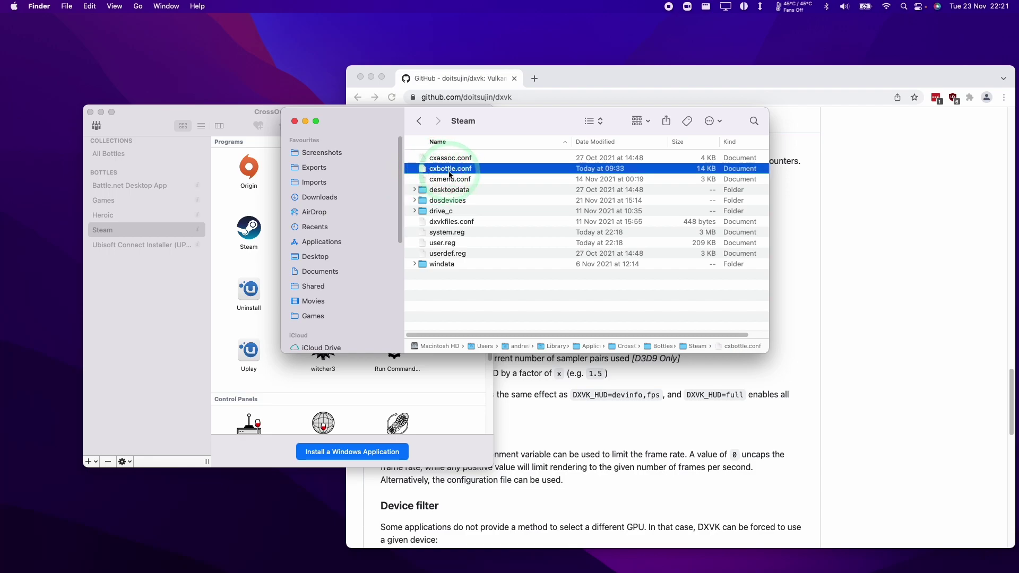
pyautogui.rightClick(448, 170)
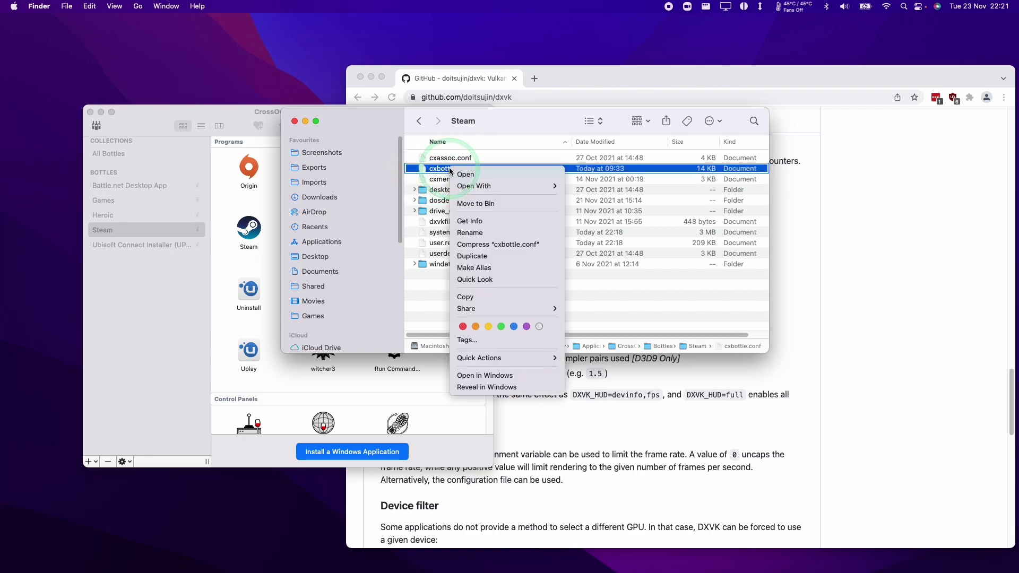
pyautogui.moveTo(501, 186)
pyautogui.click(605, 186)
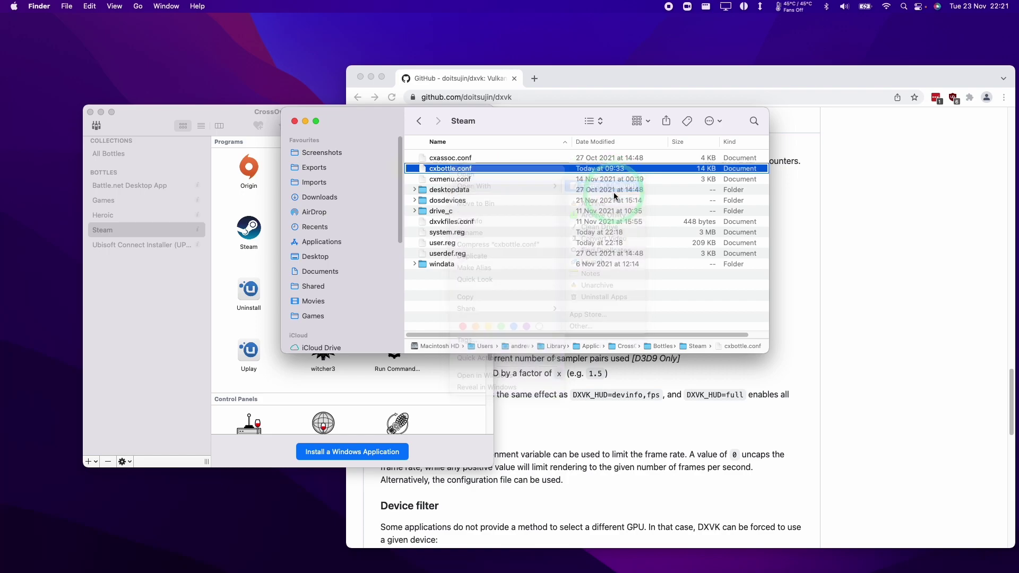
pyautogui.moveTo(479, 64); pyautogui.dragTo(486, 257)
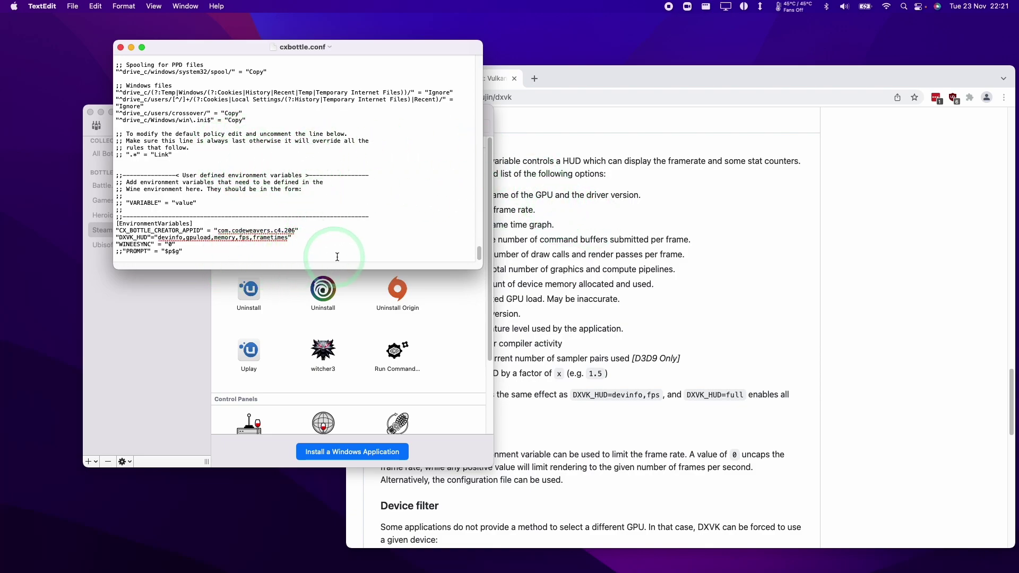
# Read the DXVK README's HUD options and the DXVK_HUD=full note, then return to cxbottle.conf
pyautogui.click(584, 237)
pyautogui.click(451, 98)
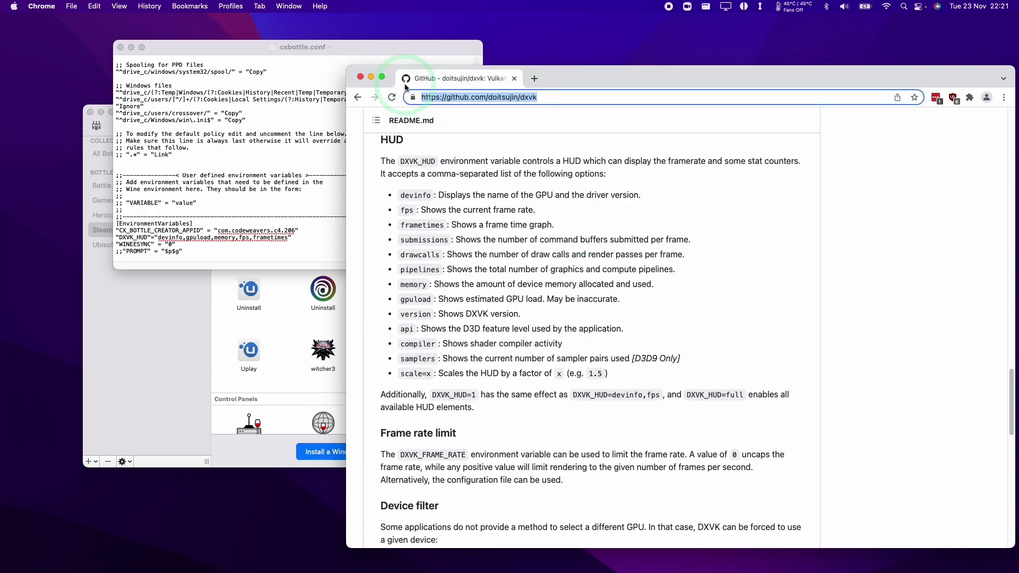
pyautogui.click(530, 179)
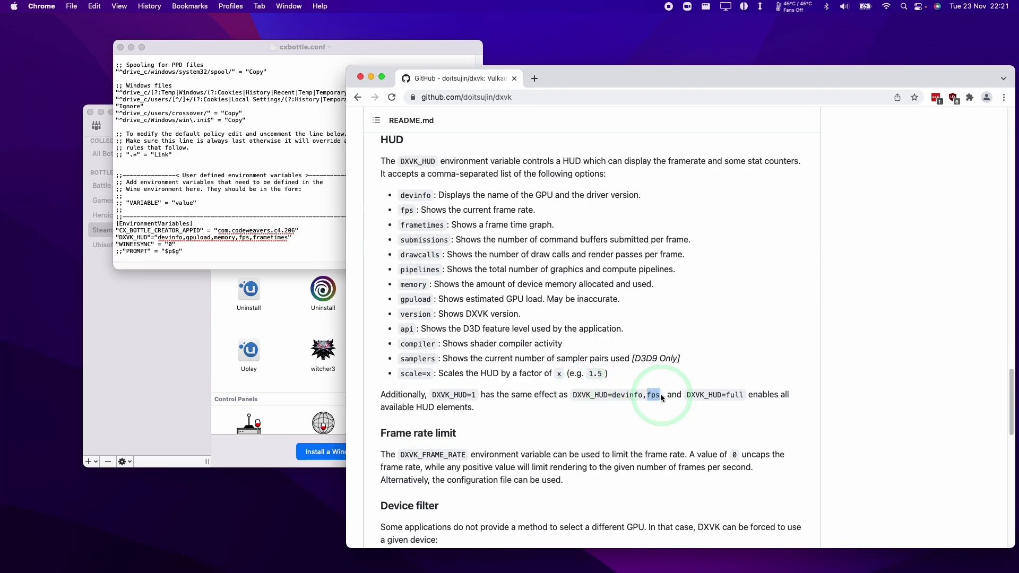
pyautogui.click(692, 398)
pyautogui.tripleClick(753, 397)
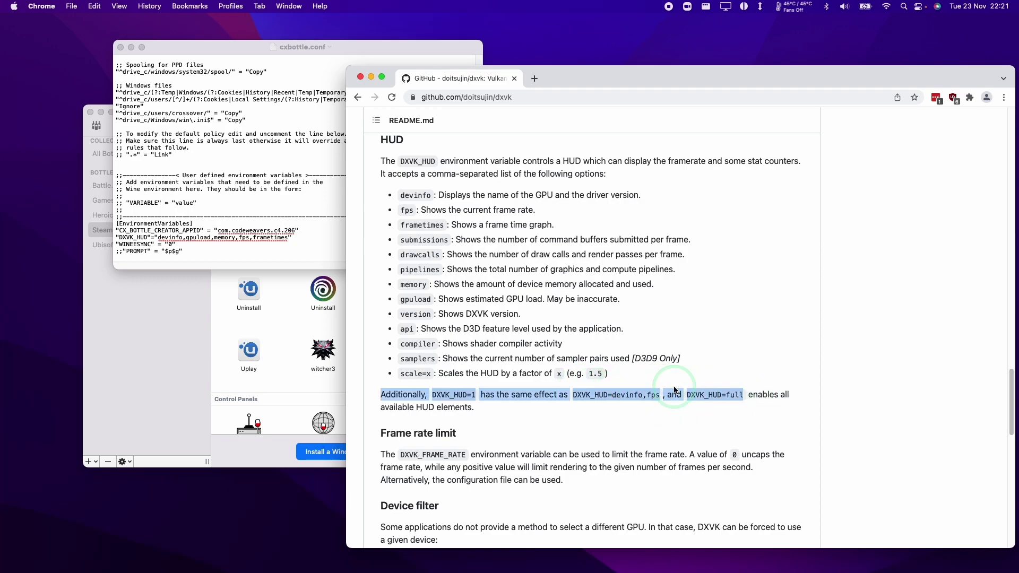
pyautogui.click(680, 387)
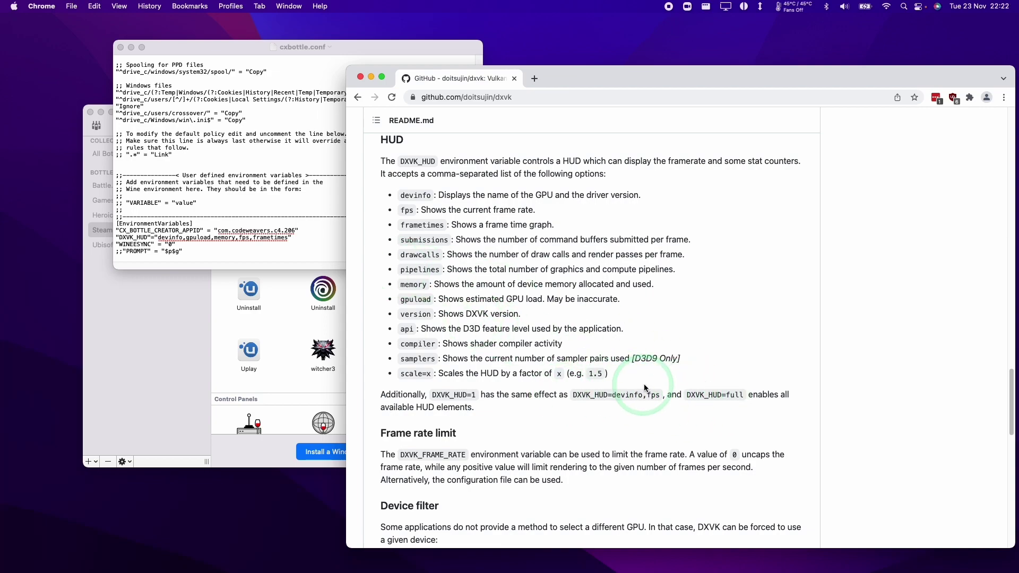
pyautogui.click(262, 247)
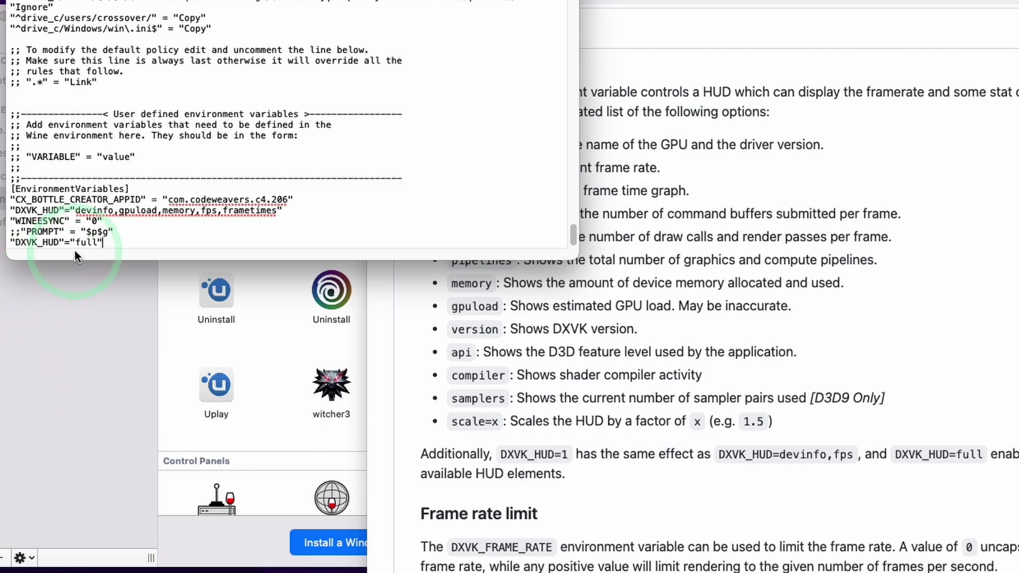
# Compare the new "DXVK_HUD"="full" line in cxbottle.conf against the README's HUD options
pyautogui.tripleClick(25, 242)
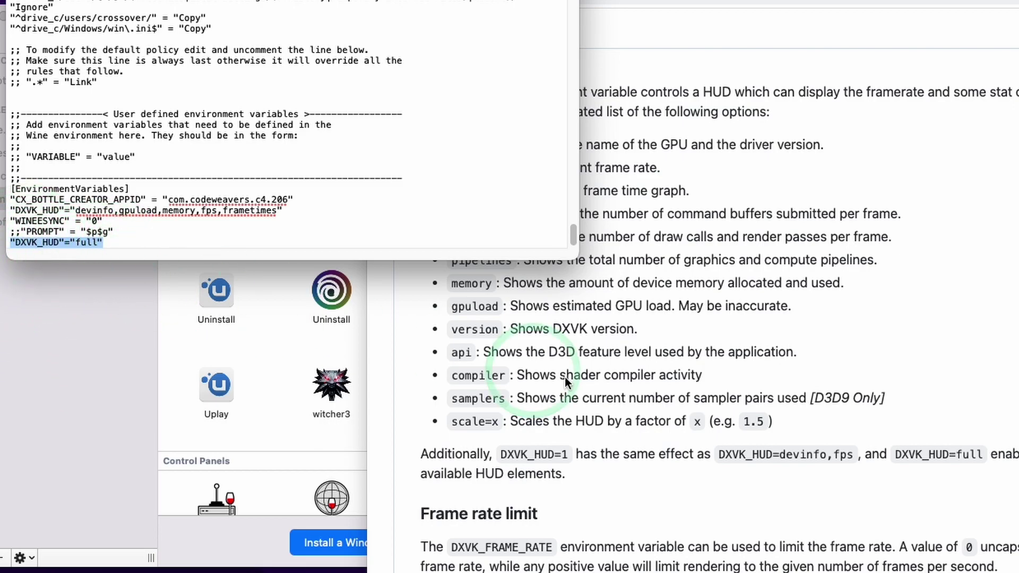
pyautogui.moveTo(896, 455); pyautogui.dragTo(981, 454)
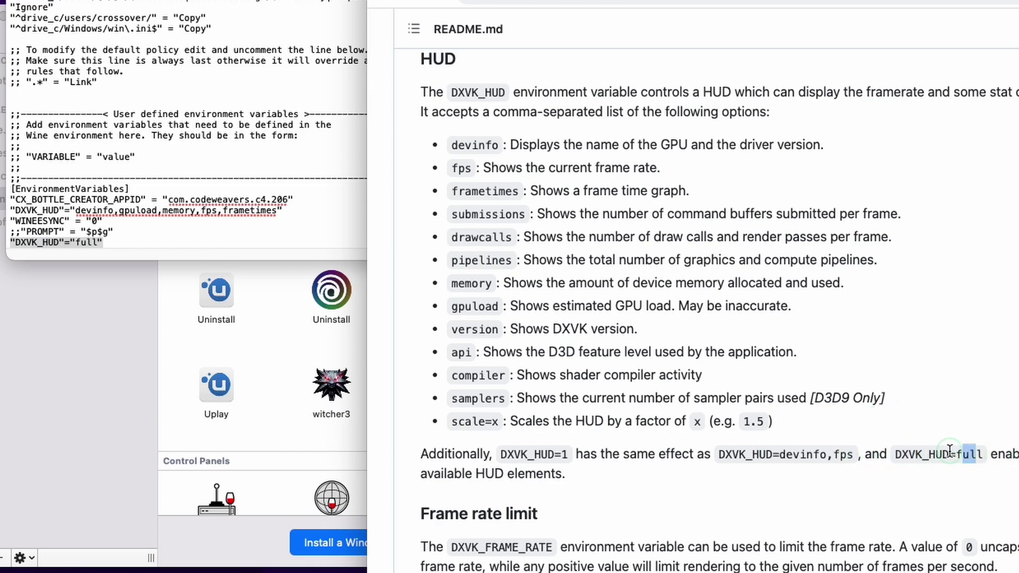
pyautogui.click(79, 242)
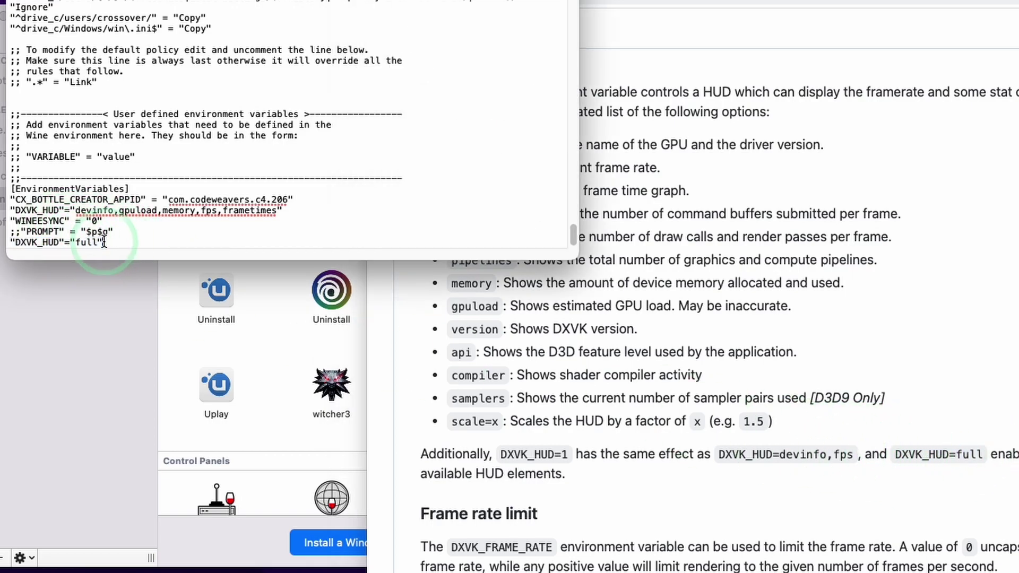
pyautogui.click(708, 467)
pyautogui.moveTo(560, 455); pyautogui.dragTo(853, 457)
pyautogui.click(680, 354)
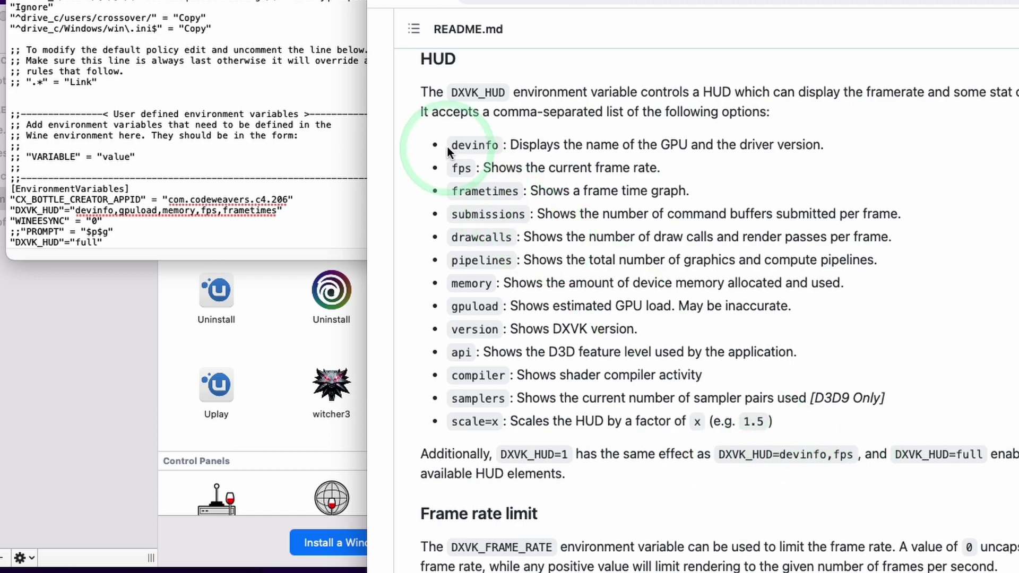
pyautogui.moveTo(441, 145); pyautogui.dragTo(852, 399)
pyautogui.click(853, 434)
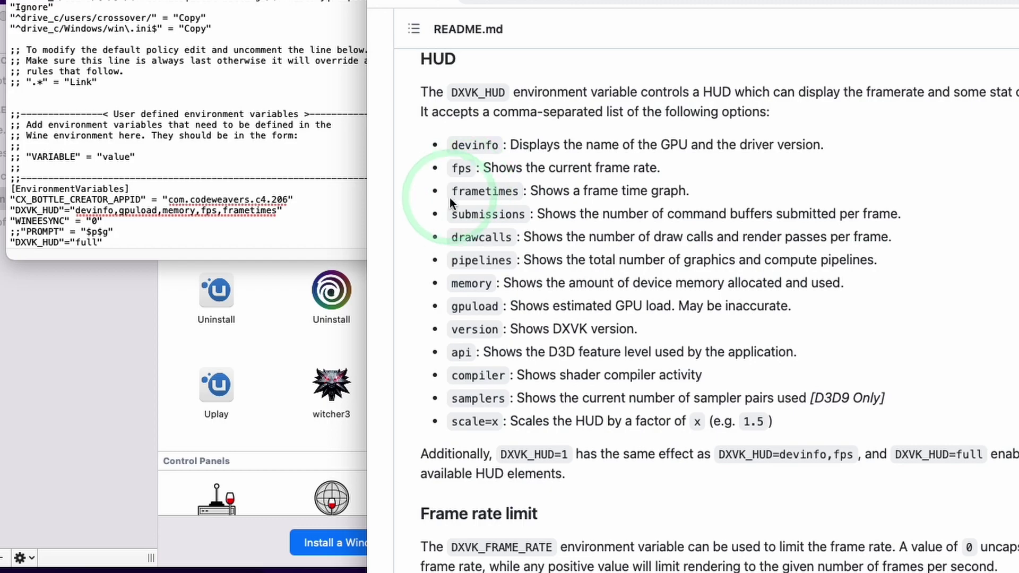
pyautogui.click(531, 214)
# Save cxbottle.conf and close its TextEdit window
pyautogui.click(164, 148)
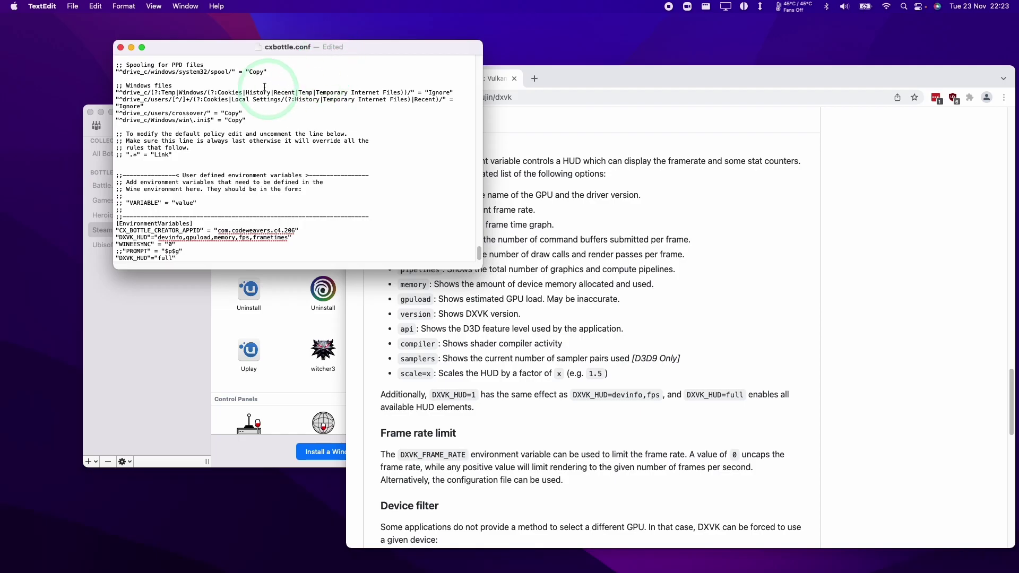
pyautogui.click(82, 8)
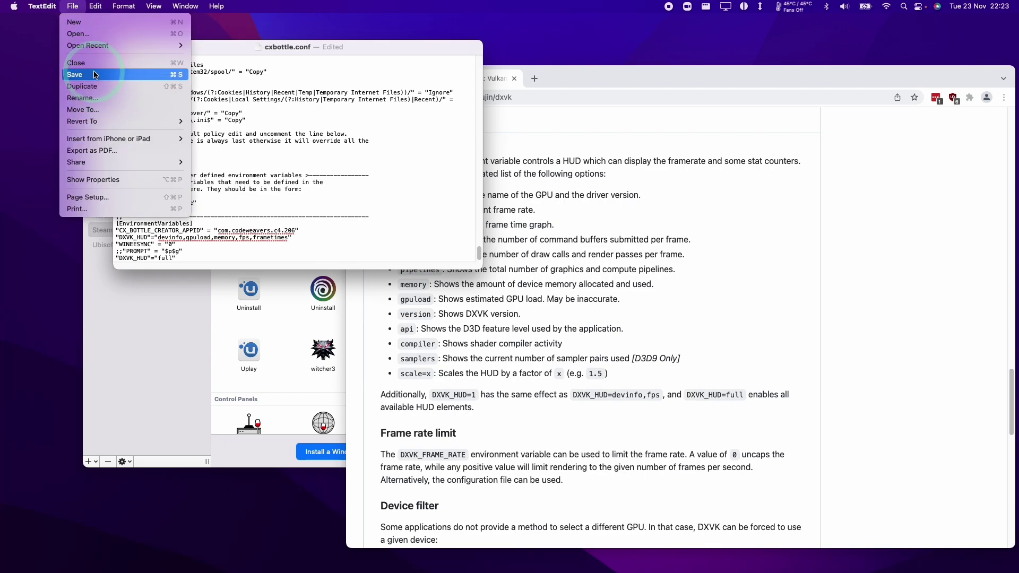
pyautogui.click(97, 50)
pyautogui.click(120, 47)
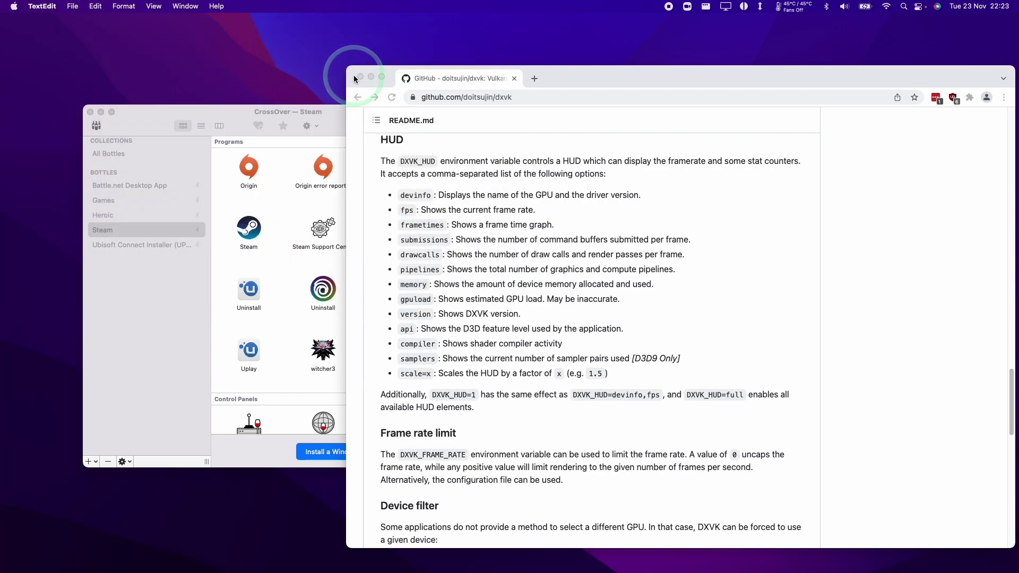
# Close the README browser and enable DXVK Backend for D3D11 in the Steam bottle's settings
pyautogui.click(357, 78)
pyautogui.click(237, 234)
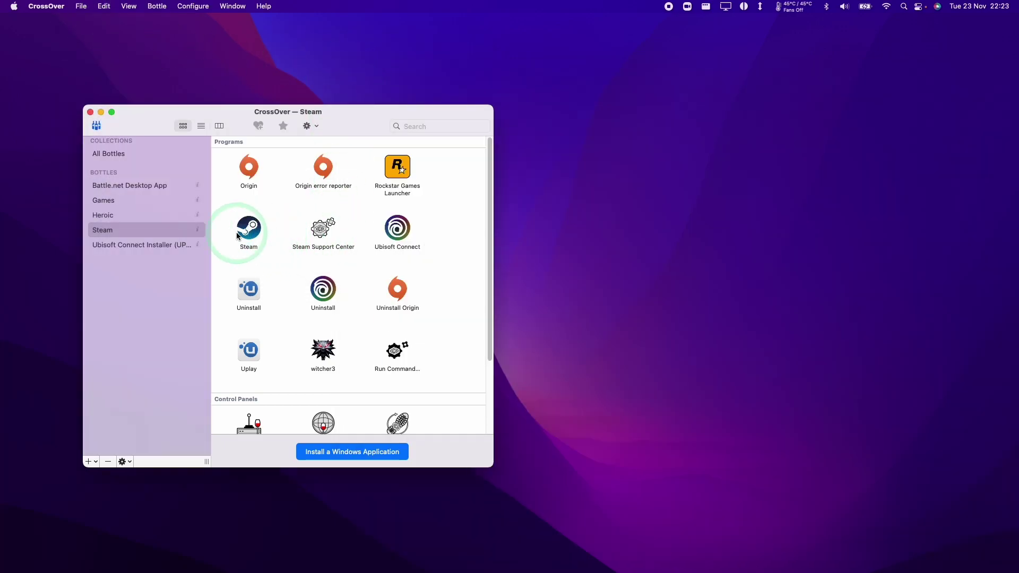
pyautogui.rightClick(112, 234)
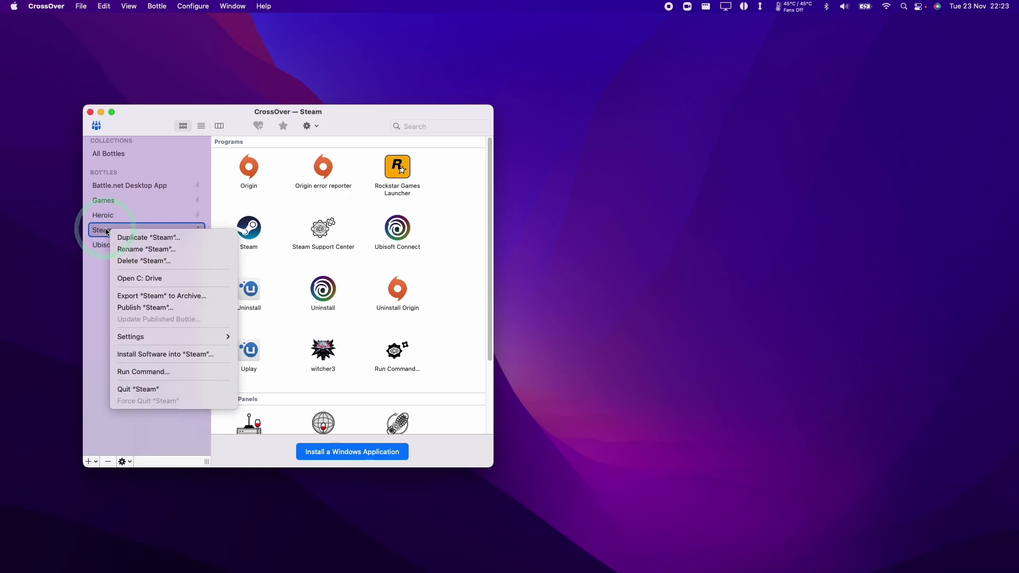
pyautogui.click(163, 319)
pyautogui.moveTo(171, 336)
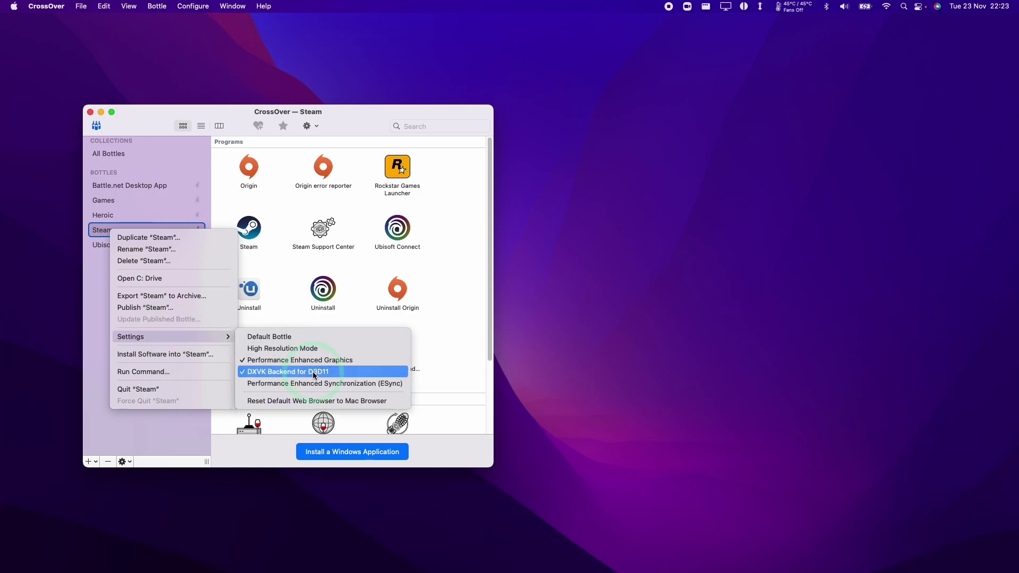
pyautogui.click(262, 372)
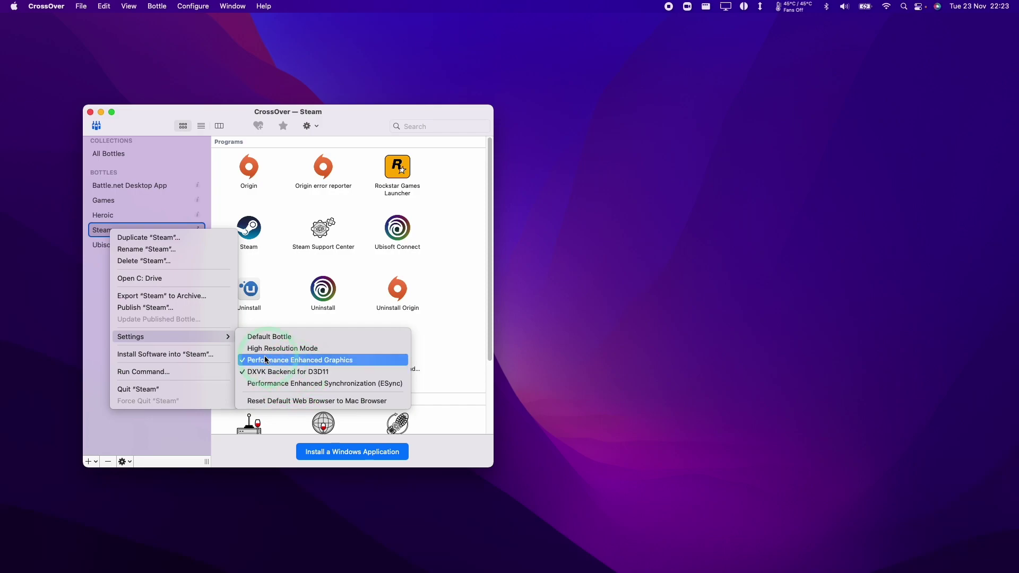
# Launch the Steam program from the Steam bottle
pyautogui.click(295, 298)
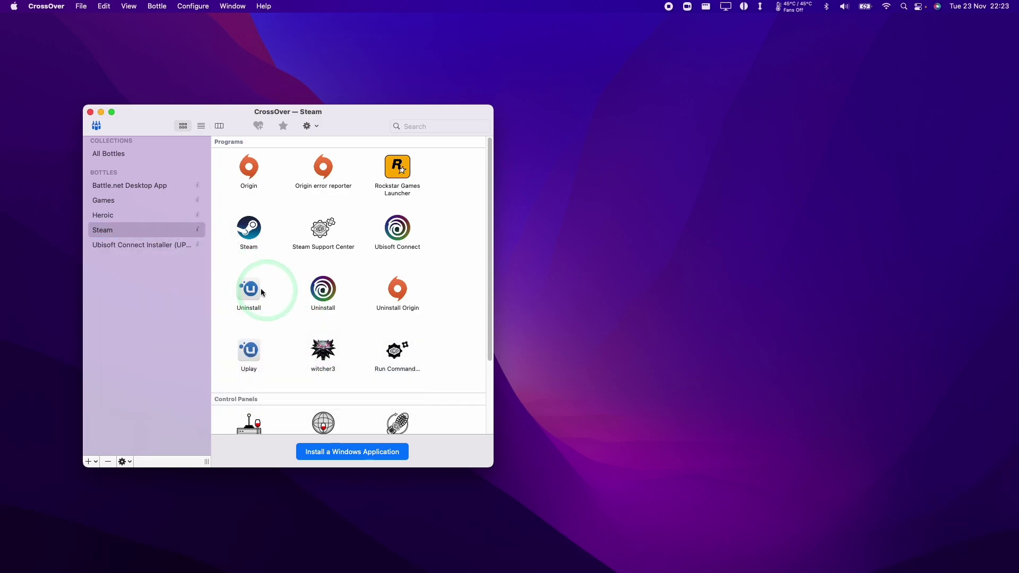
pyautogui.click(178, 233)
pyautogui.click(254, 230)
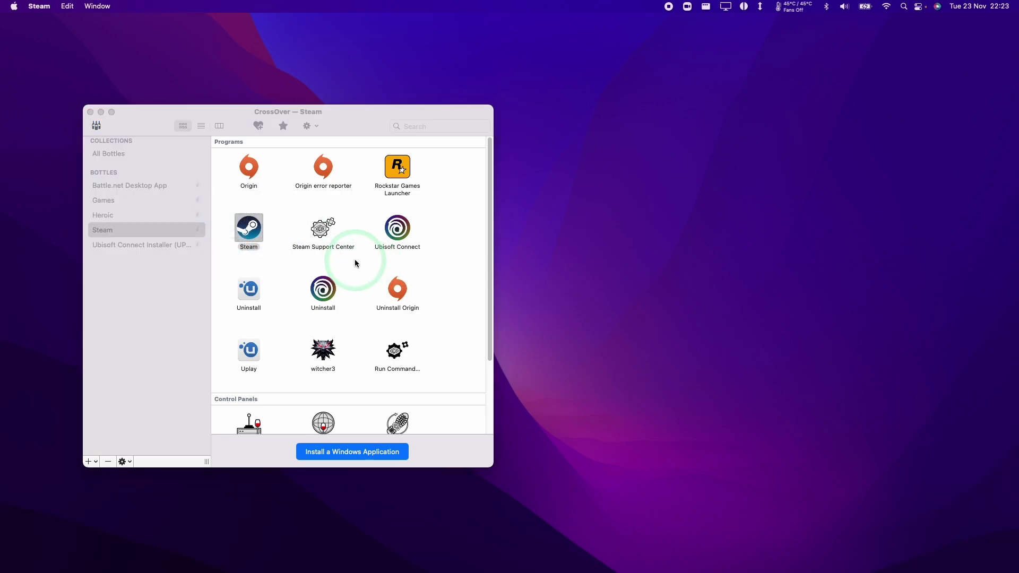